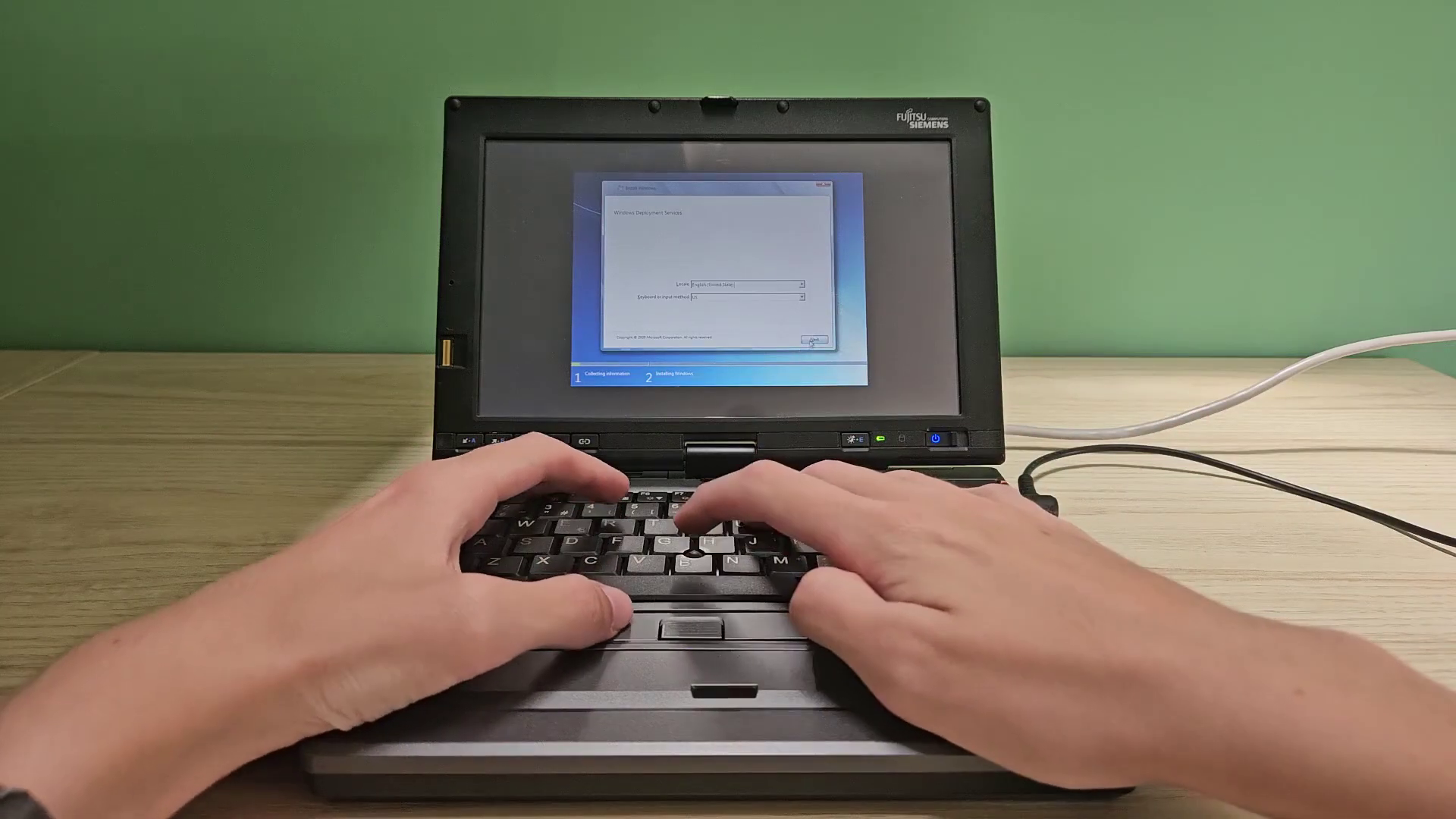
# Accept the locale and sign in to the WDS server with the administrator credentials
pyautogui.click(814, 340)
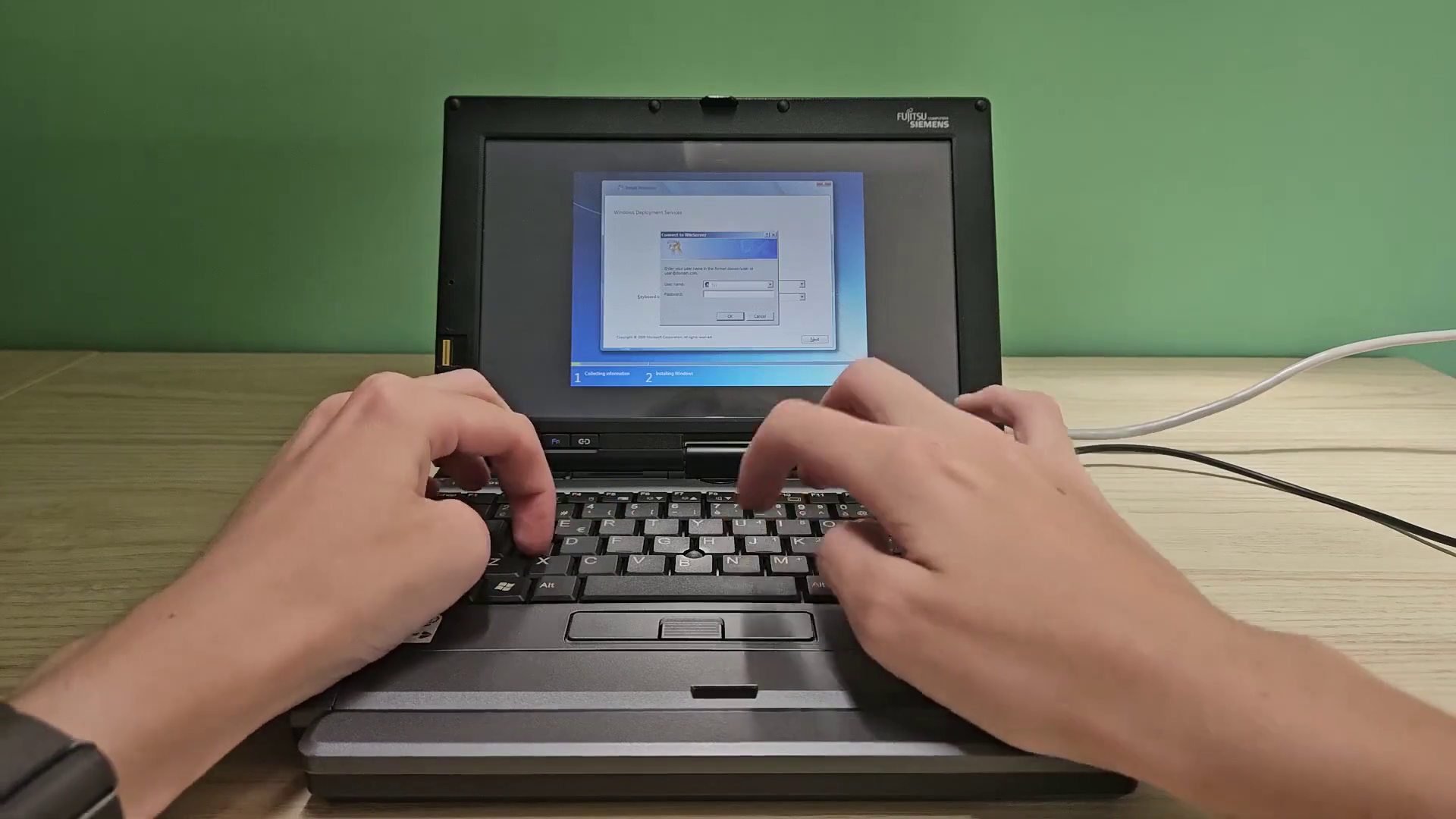
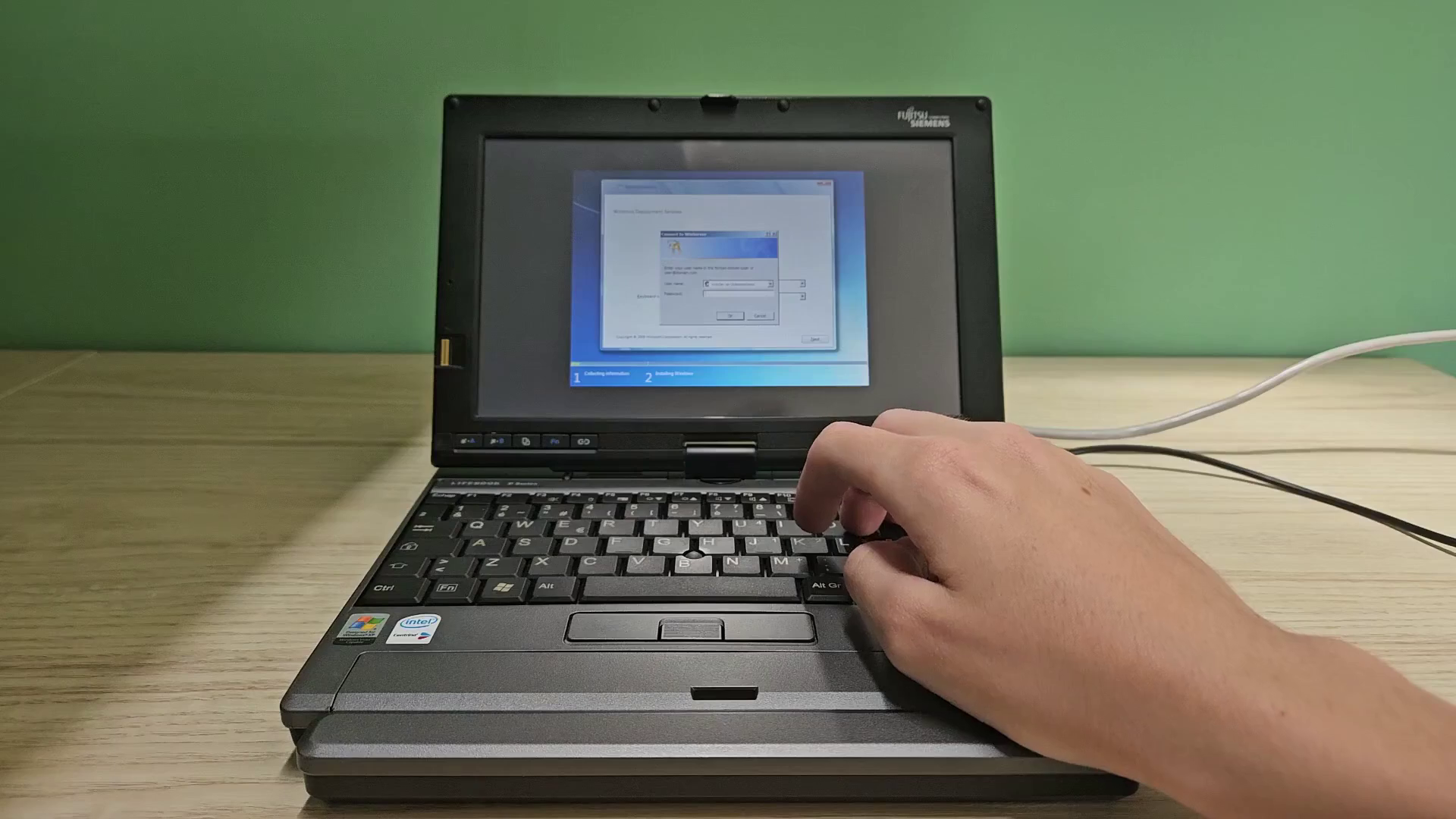
pyautogui.press('Return')
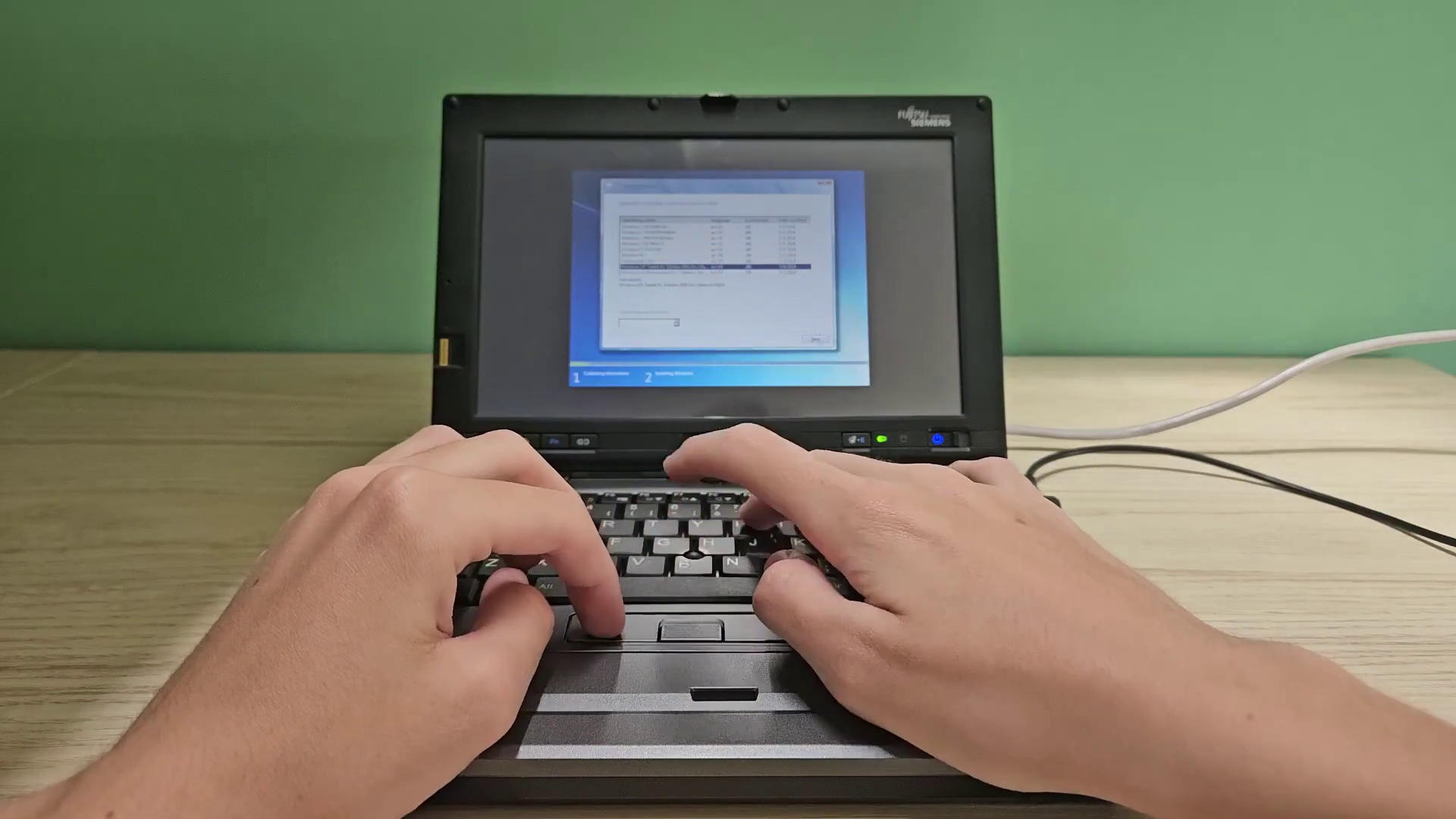
# Select the Windows XP image and delete the drive's existing partition so deployment runs
pyautogui.click(814, 339)
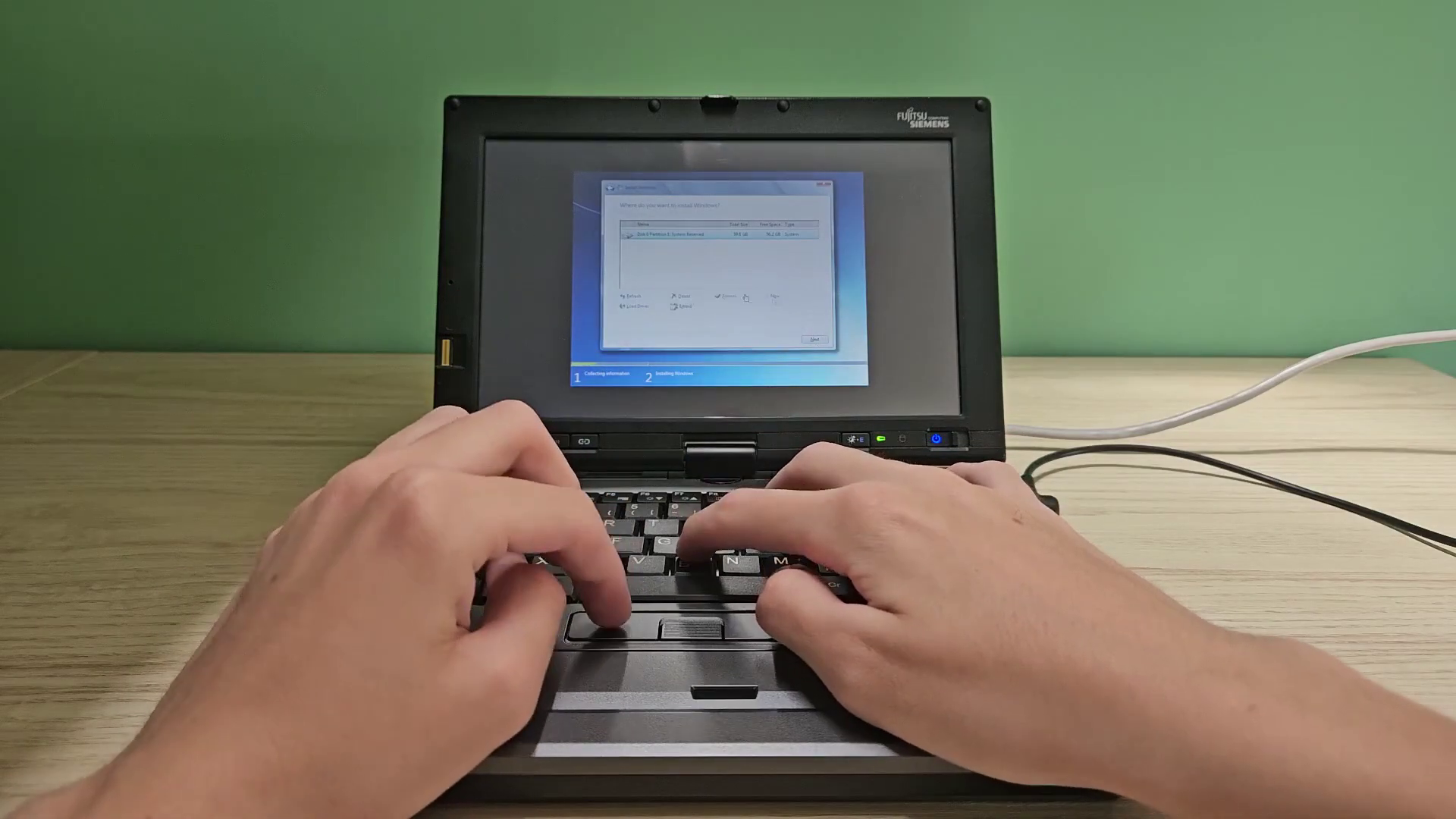
pyautogui.click(679, 296)
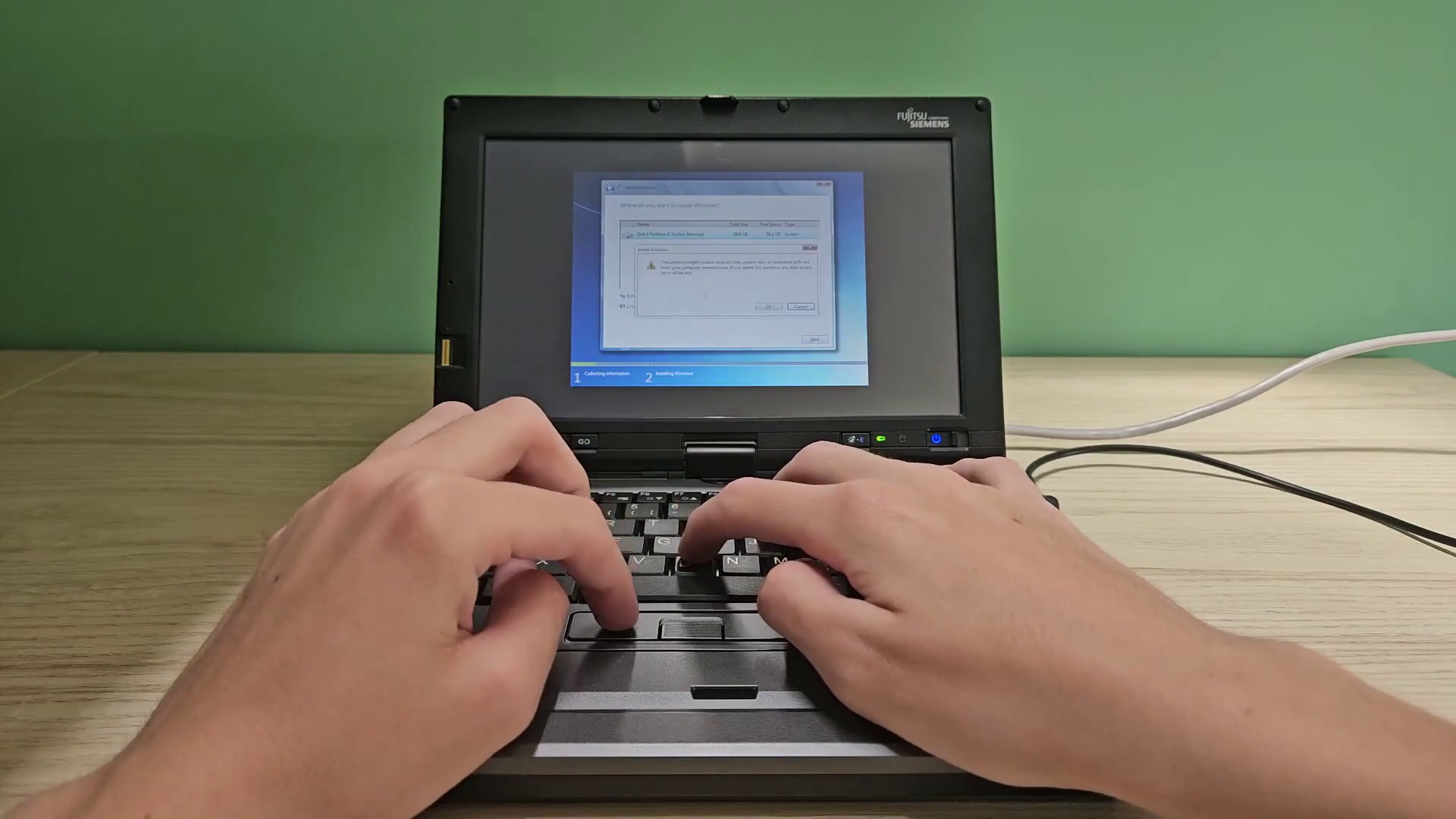
pyautogui.click(772, 309)
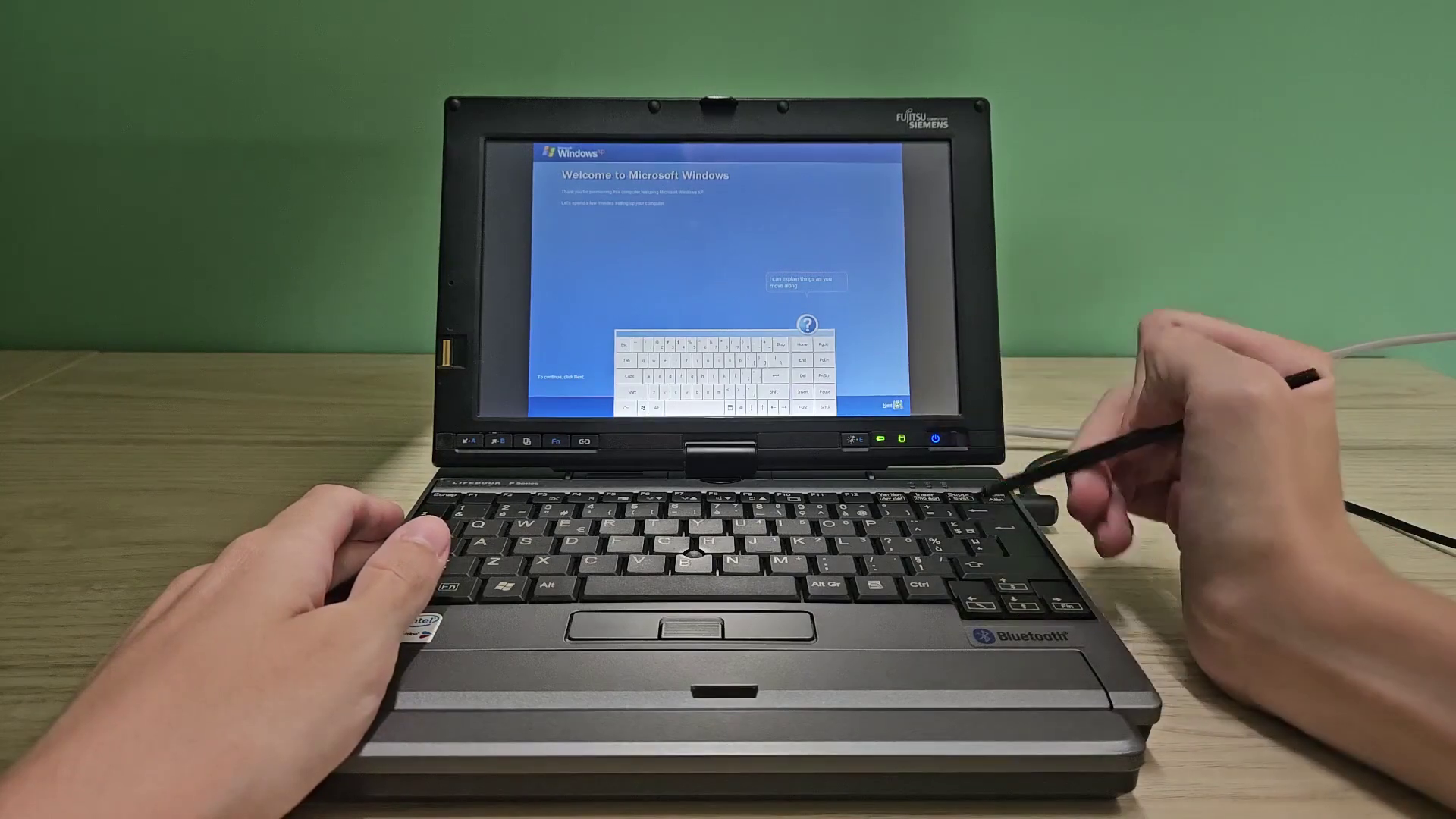
# Move the touch keyboard aside, accept the license agreement and pass the update protection page
pyautogui.press('Return')
pyautogui.moveTo(786, 330); pyautogui.dragTo(888, 176)
pyautogui.click(647, 368)
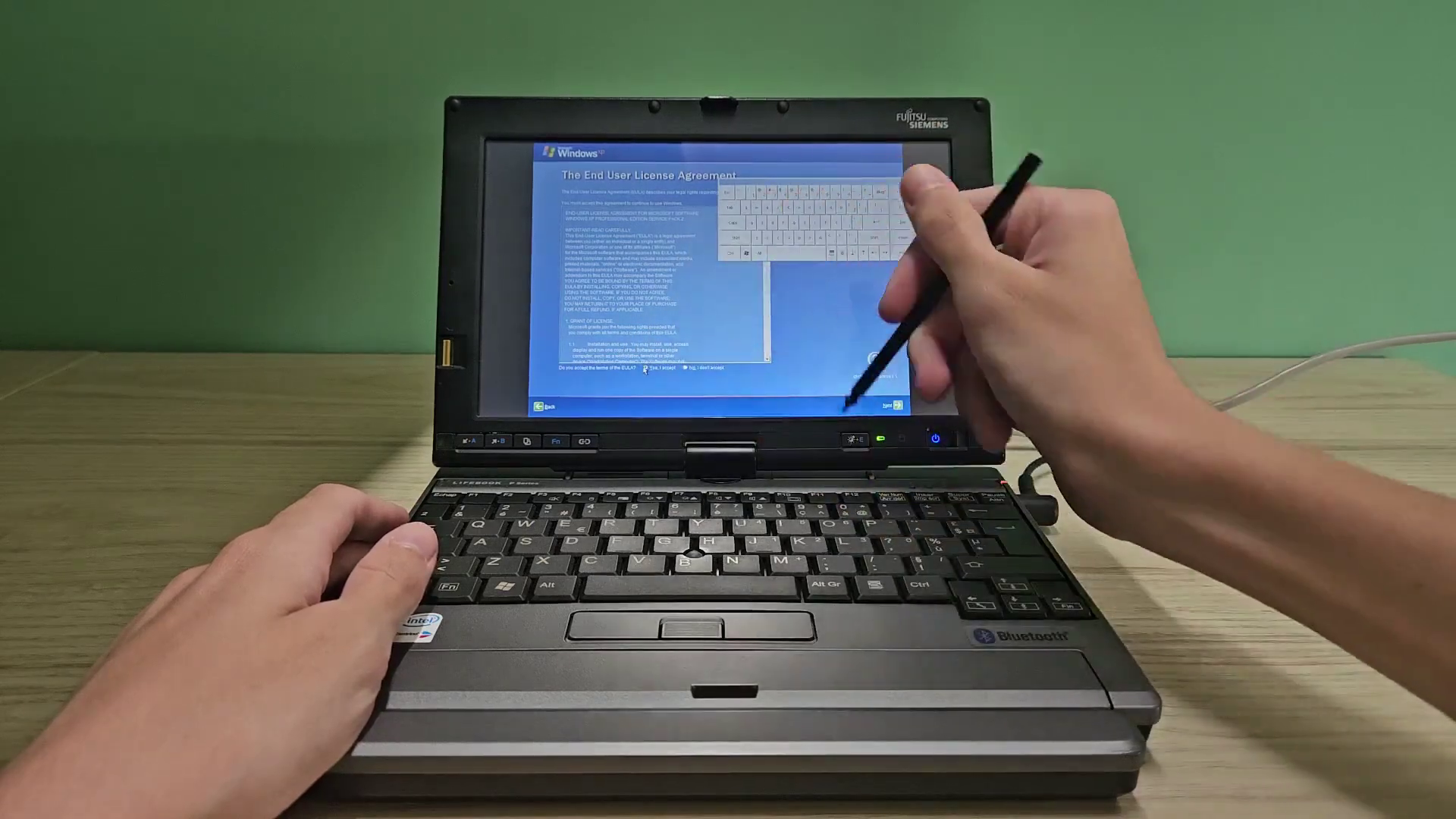
pyautogui.click(897, 404)
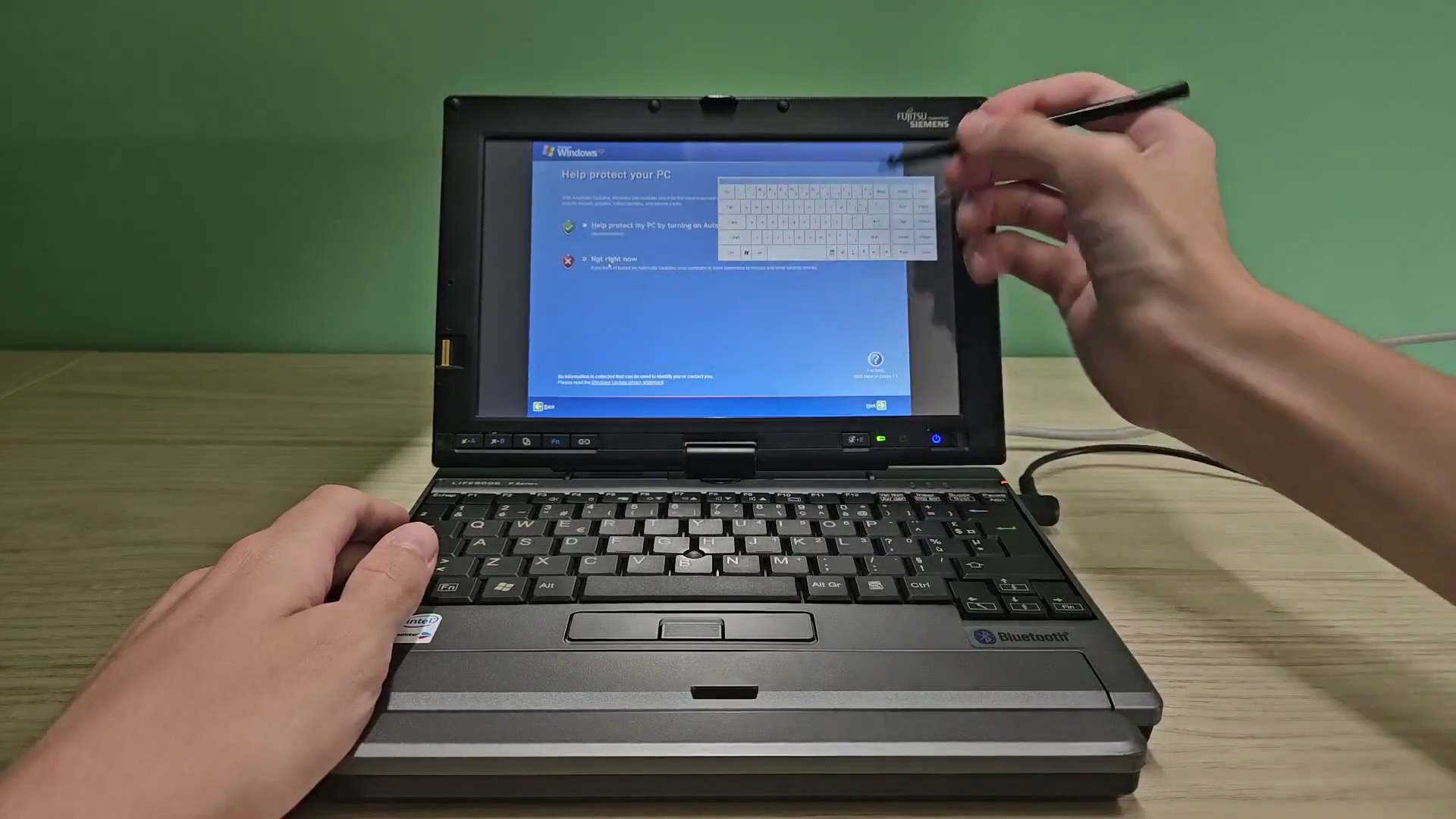
pyautogui.click(893, 403)
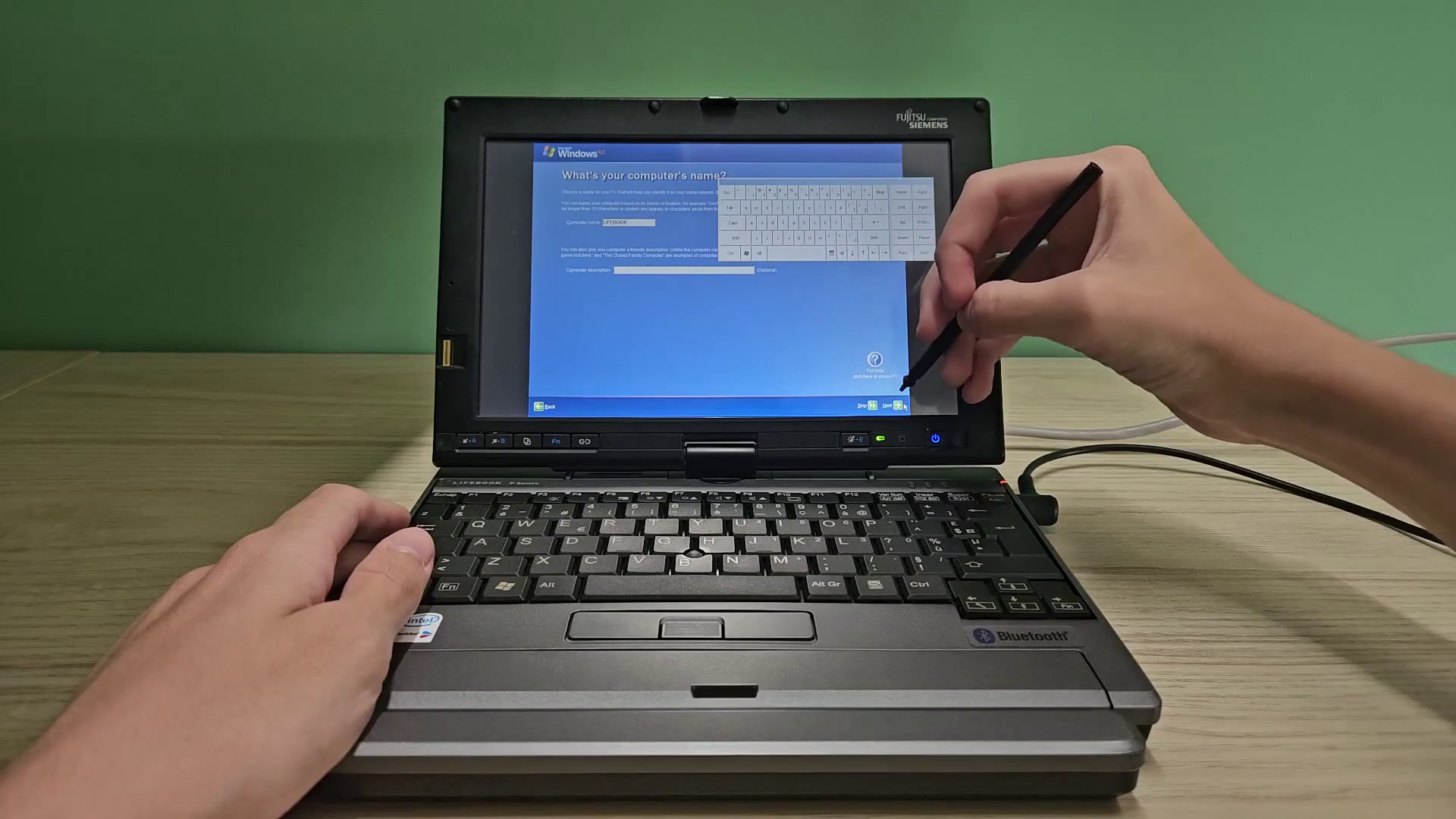
# Answer the registration question, enter a user name and reach the Thank you page
pyautogui.press('BackSpace')
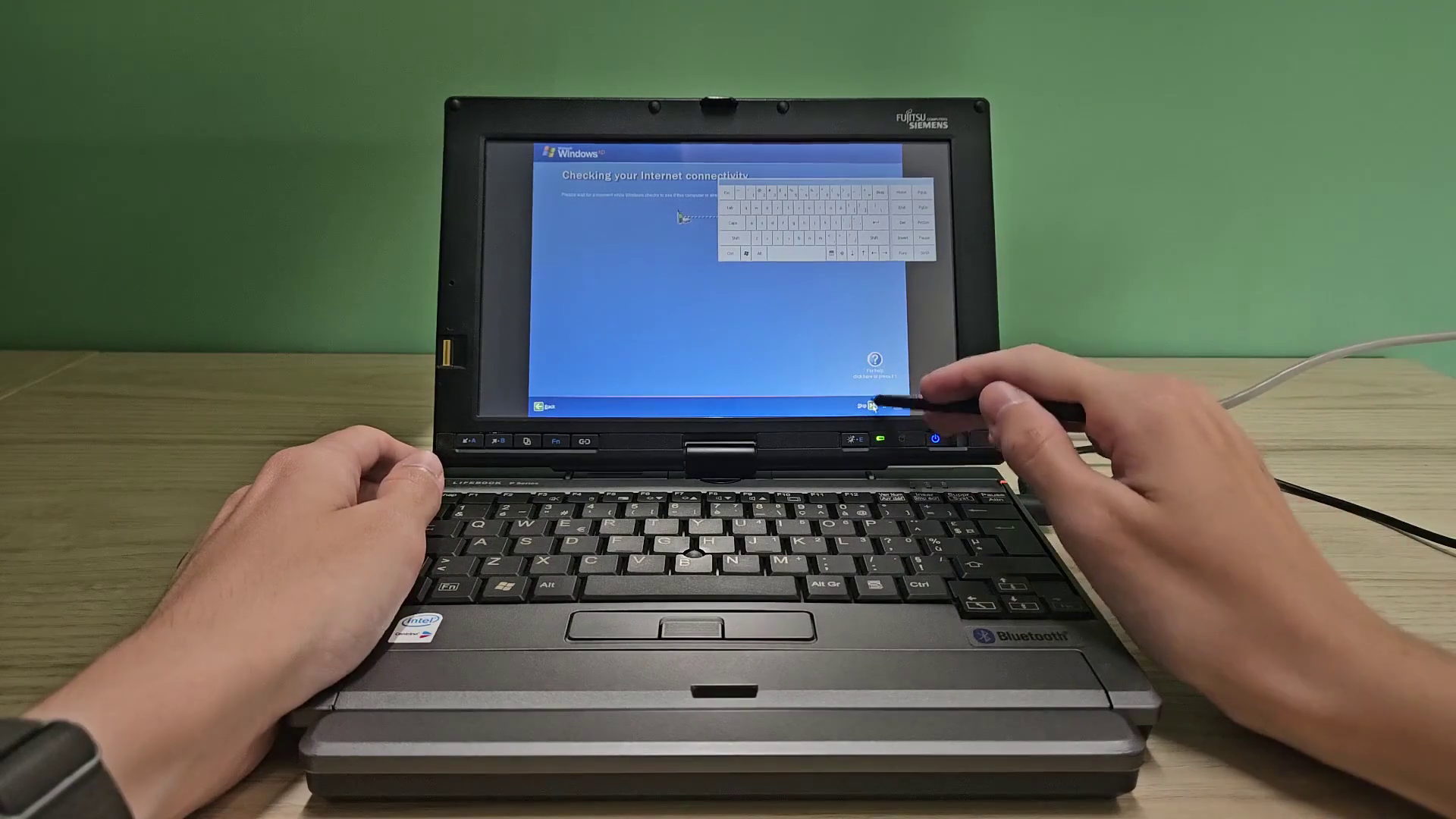
pyautogui.click(576, 225)
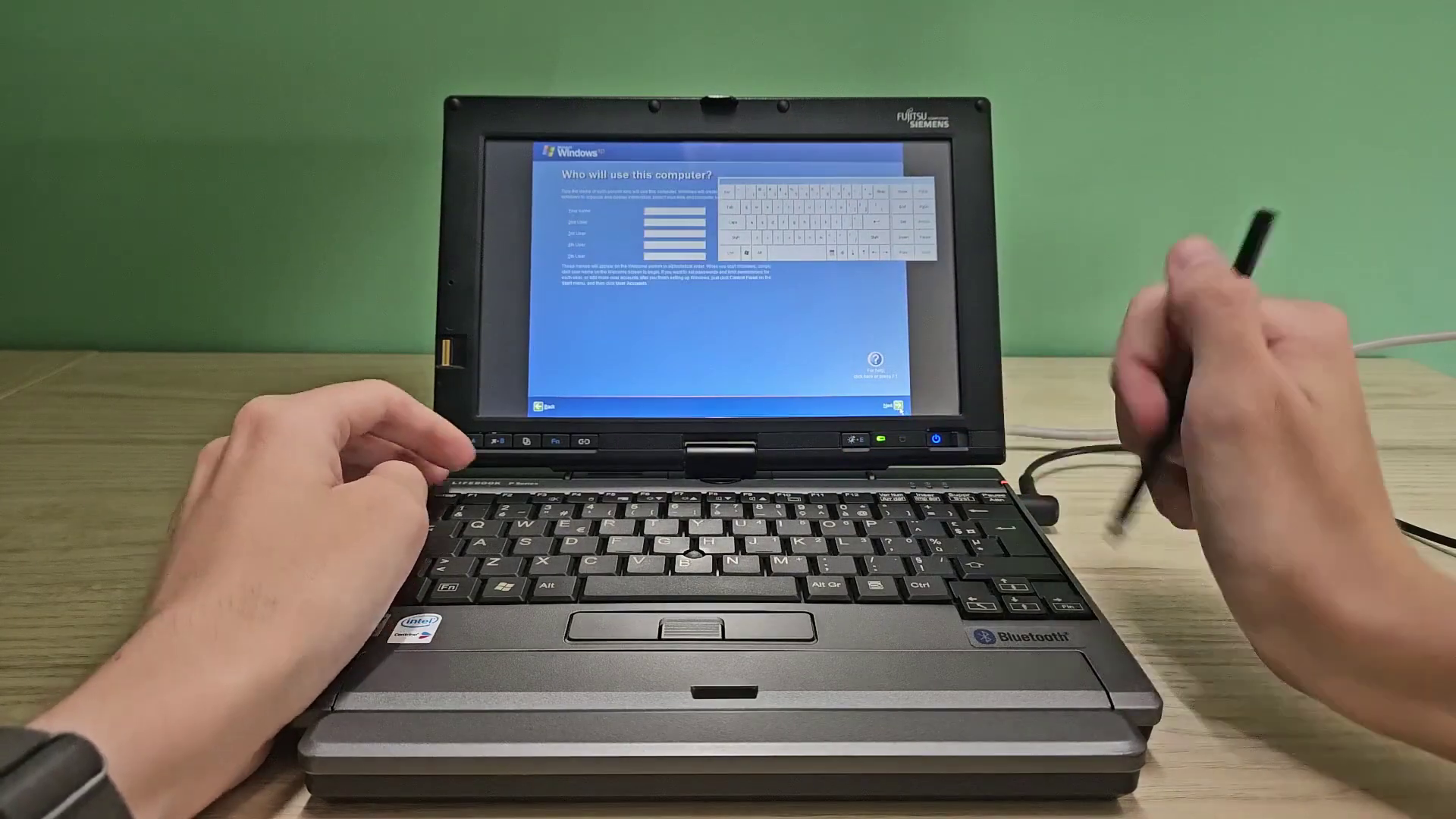
pyautogui.write('User')
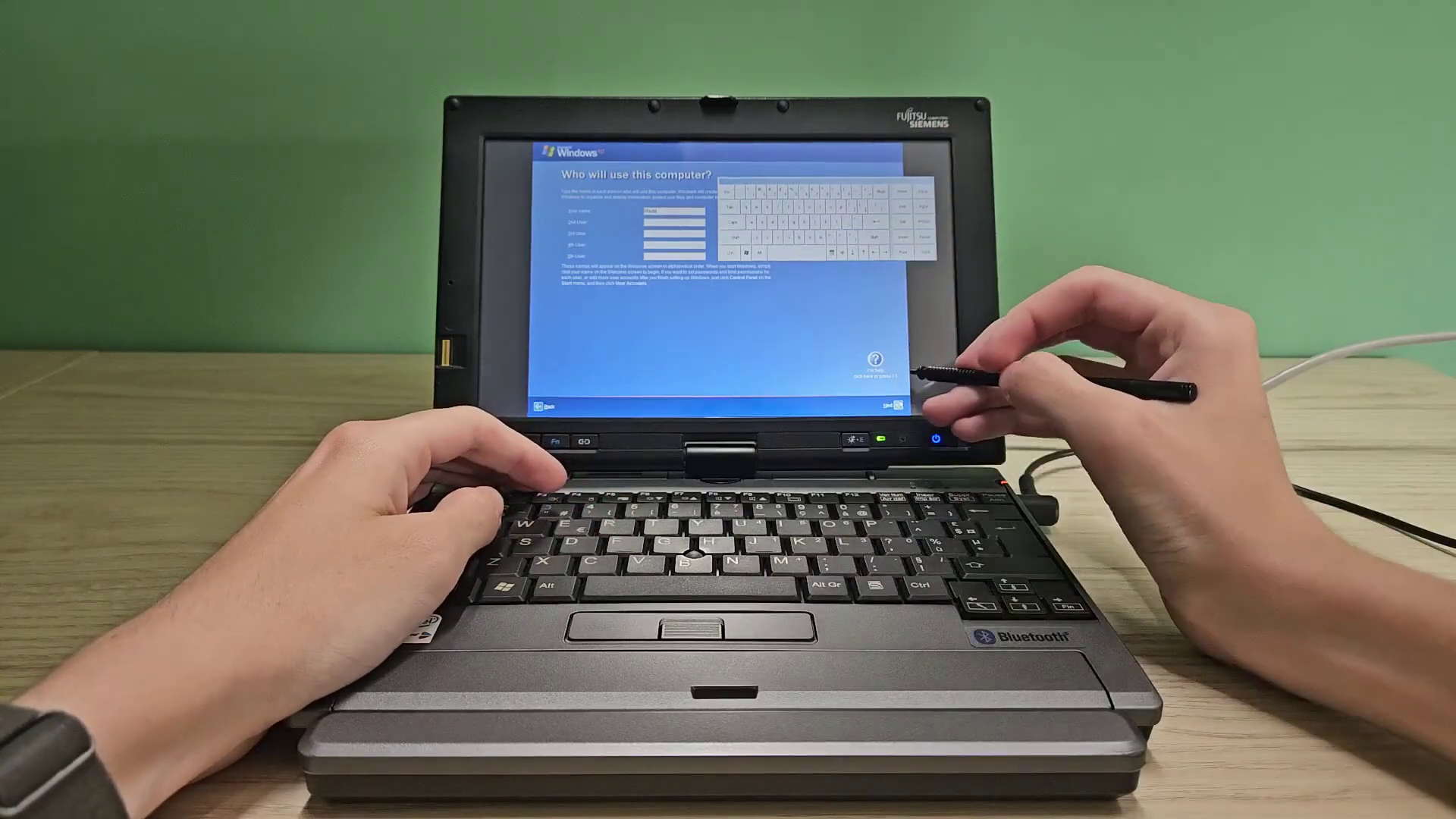
pyautogui.click(892, 405)
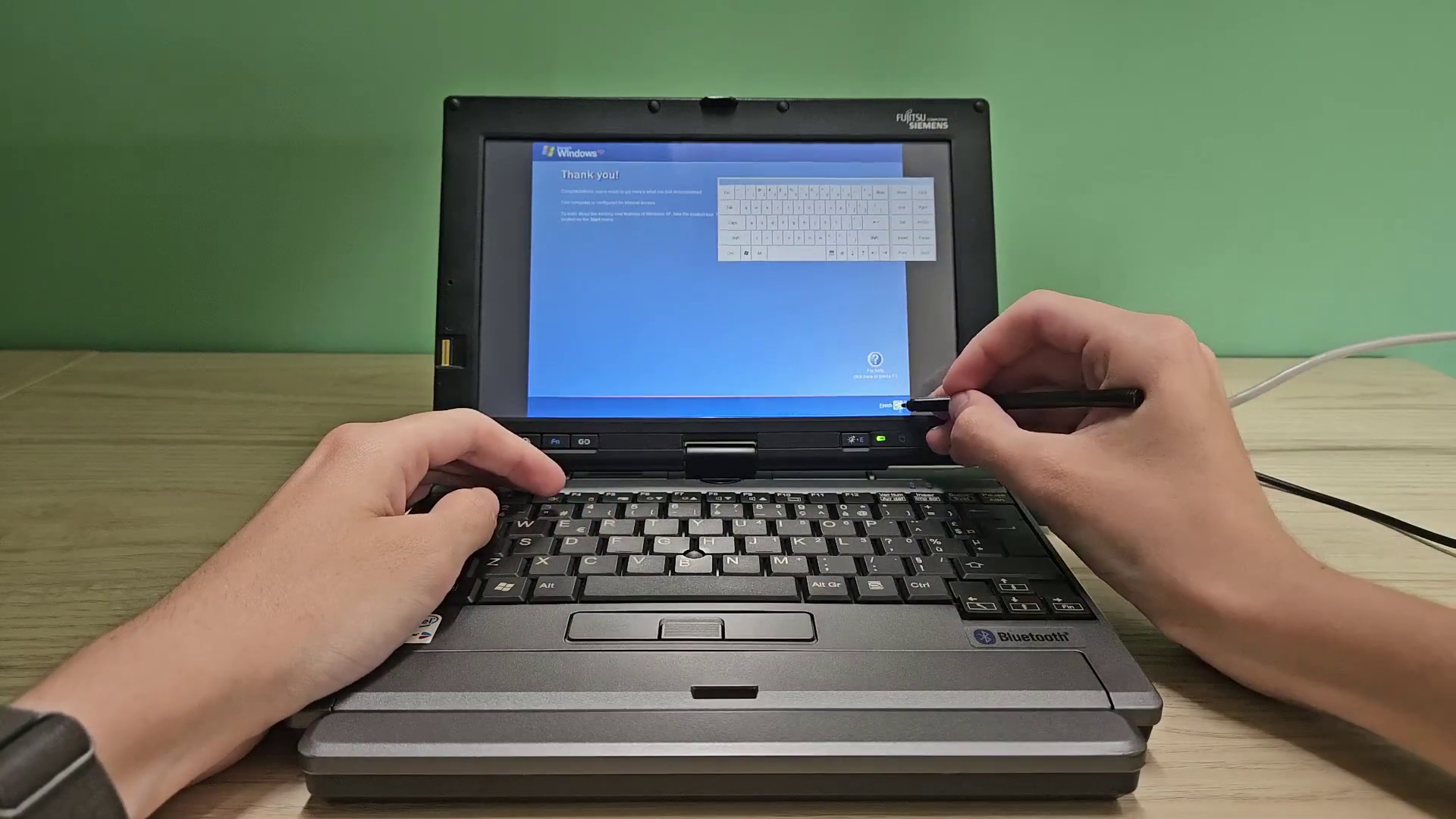